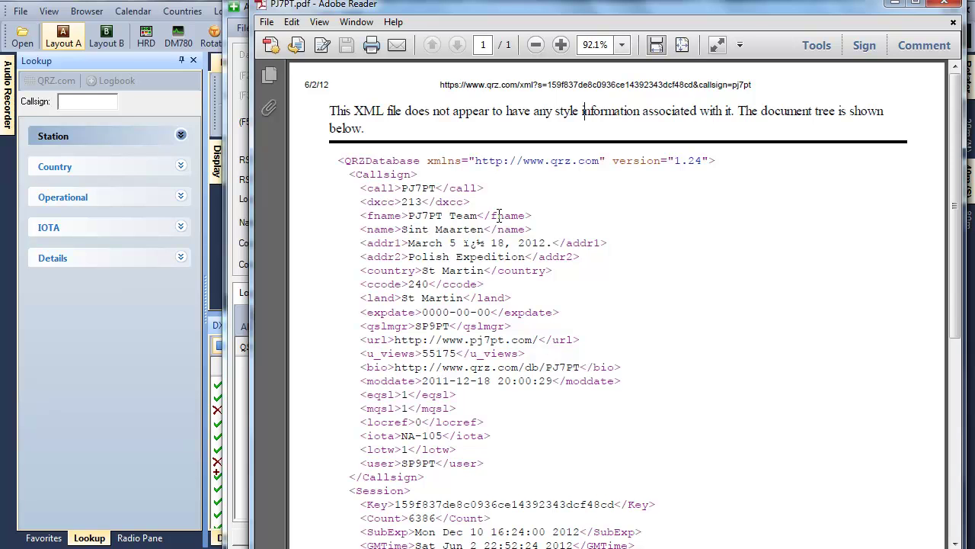
- Highlight the dxcc, name and land values in the PJ7PT XML record, and close the PDF
left_click_drag(394, 202, 435, 202)
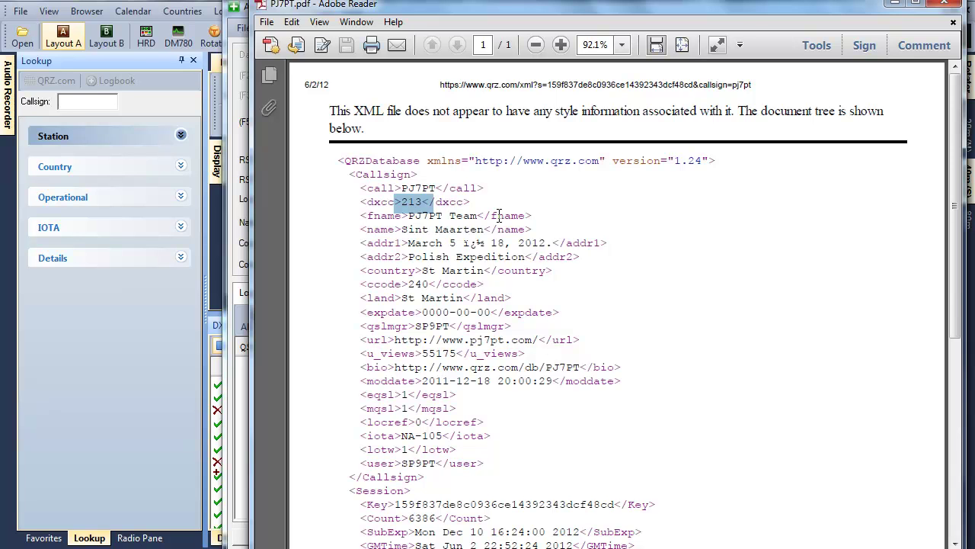
left_click_drag(366, 229, 489, 229)
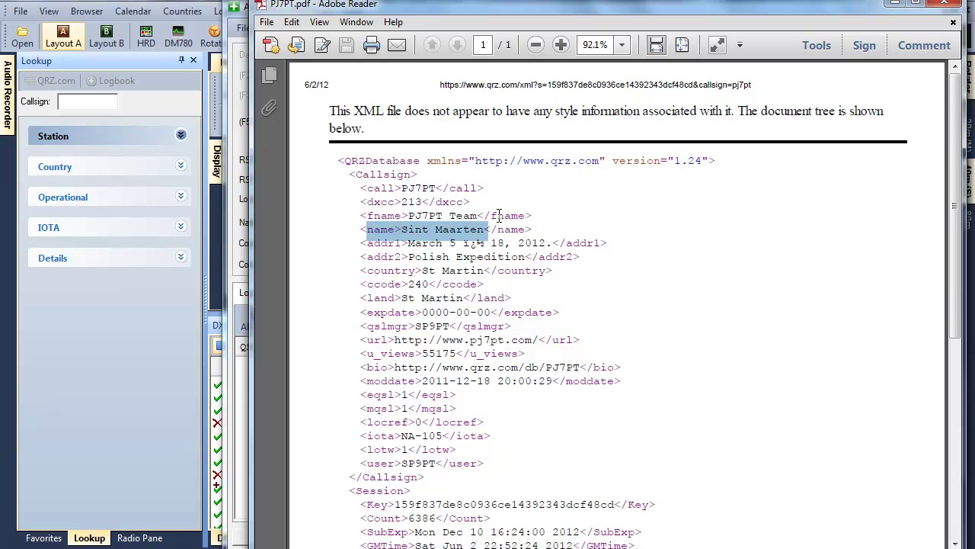
left_click_drag(366, 298, 481, 298)
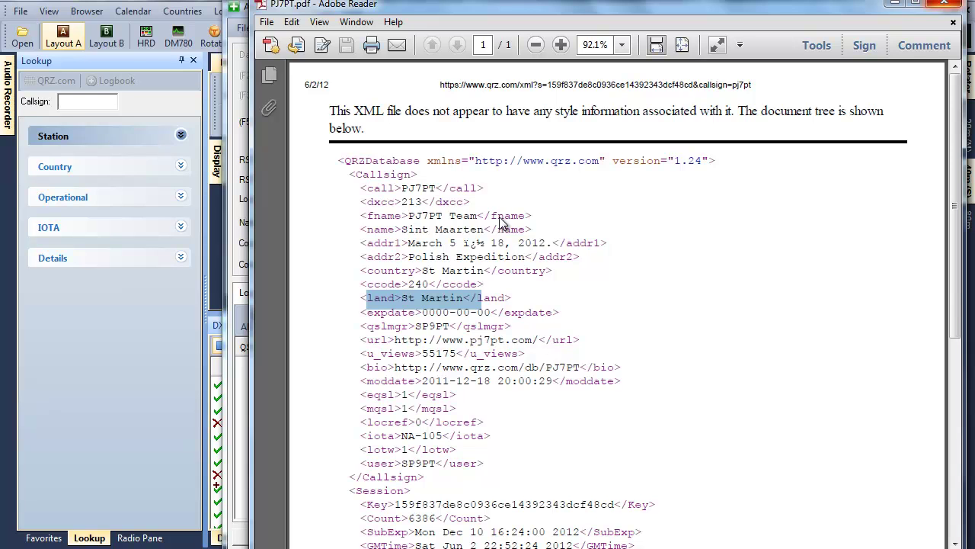
key("alt+F4")
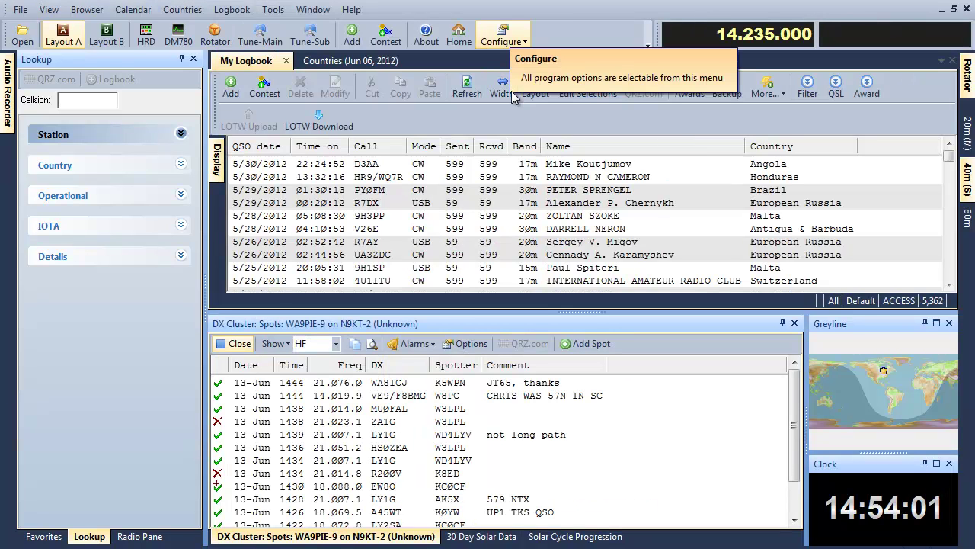
- In the Callsign Lookup settings, enable all lookup methods and place Country List above QRZ.com Subscription
left_click(502, 34)
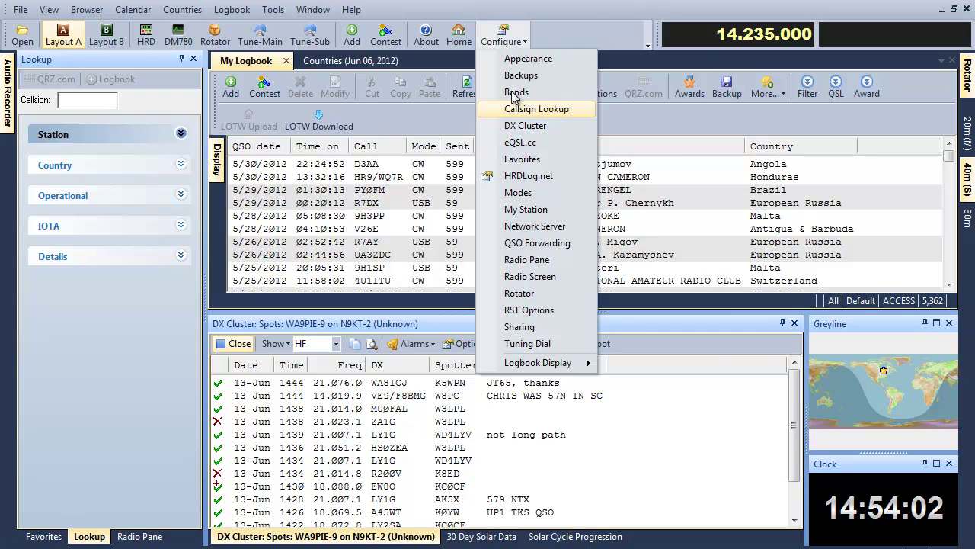
left_click(515, 109)
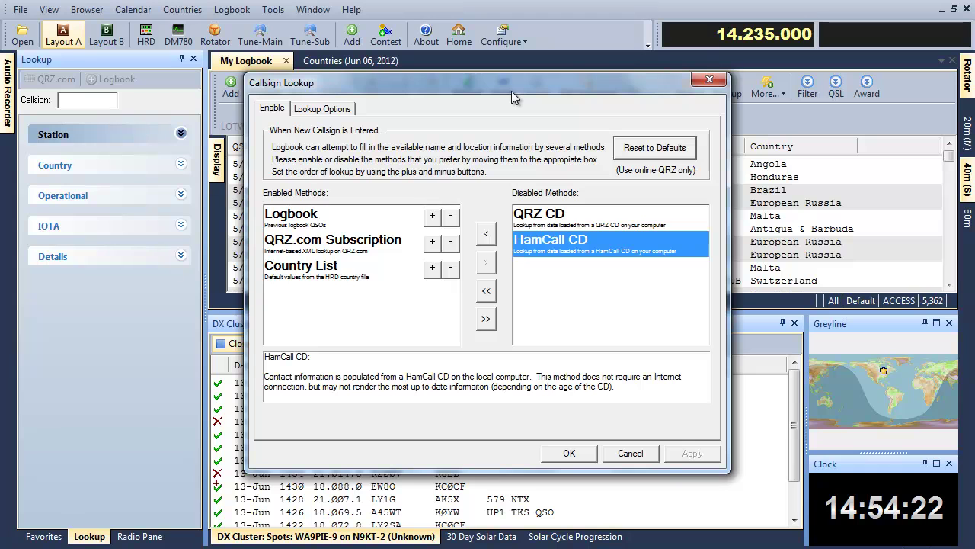
key("space")
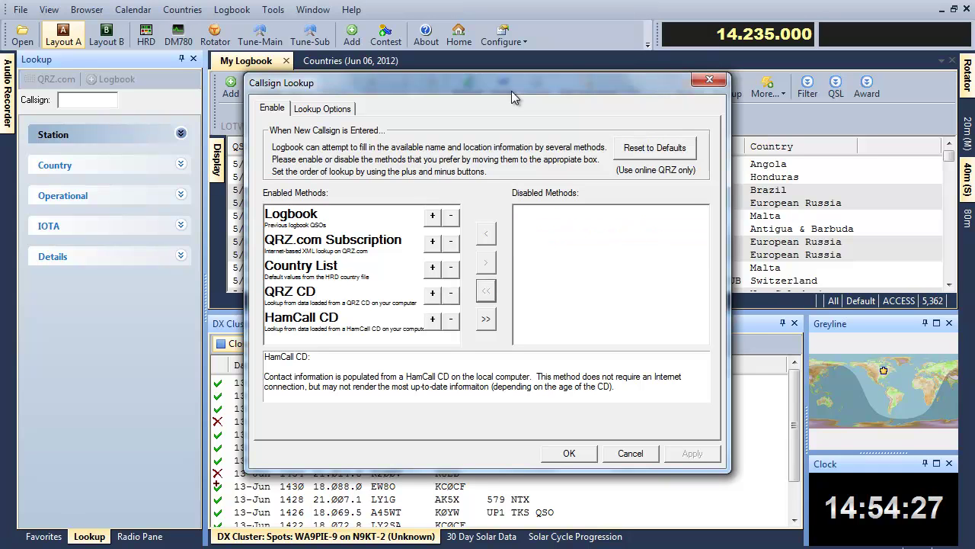
key("space")
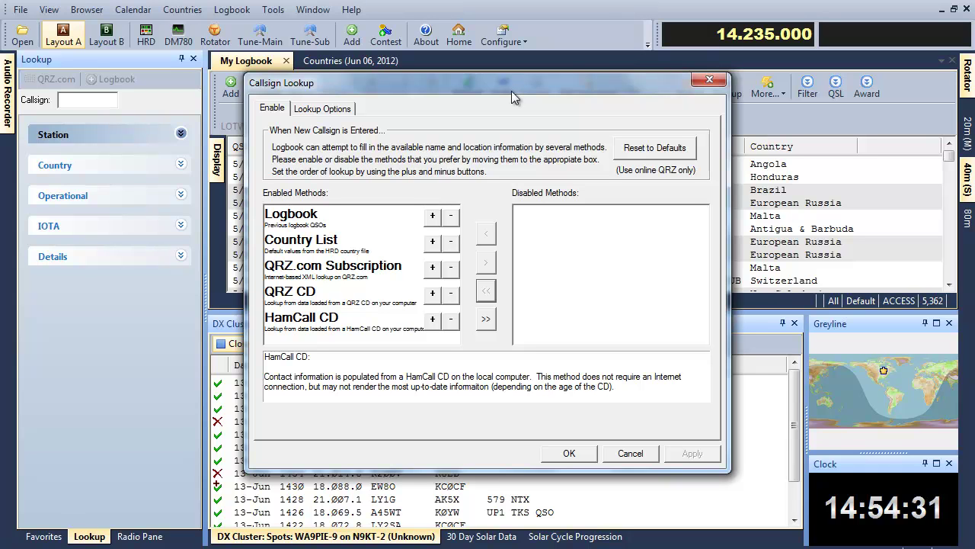
- Disable the Logbook lookup method and move Country List below QRZ.com Subscription
key("Home")
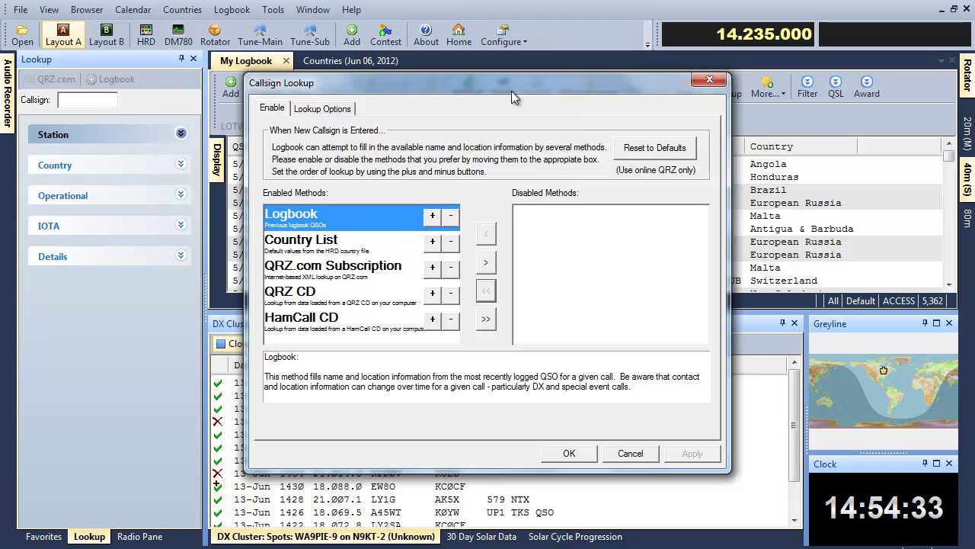
key("Delete")
key("Home")
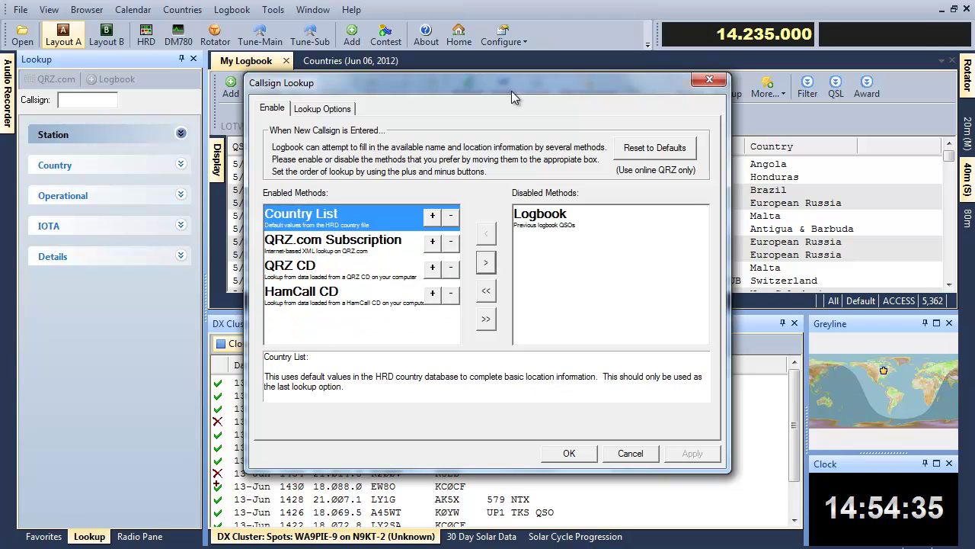
key("minus")
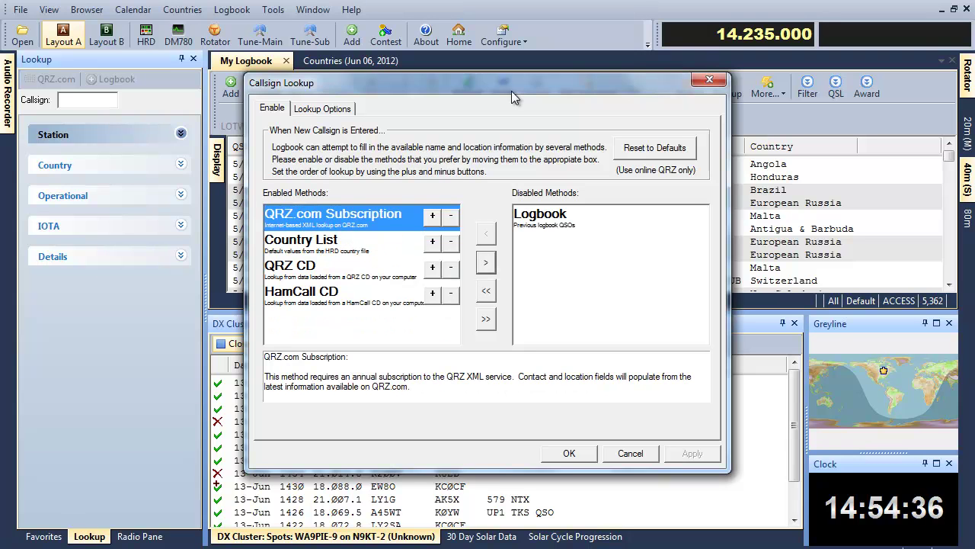
- Disable the QRZ CD and HamCall CD lookup methods, keeping QRZ.com Subscription and Country List enabled
key("Down")
key("Down")
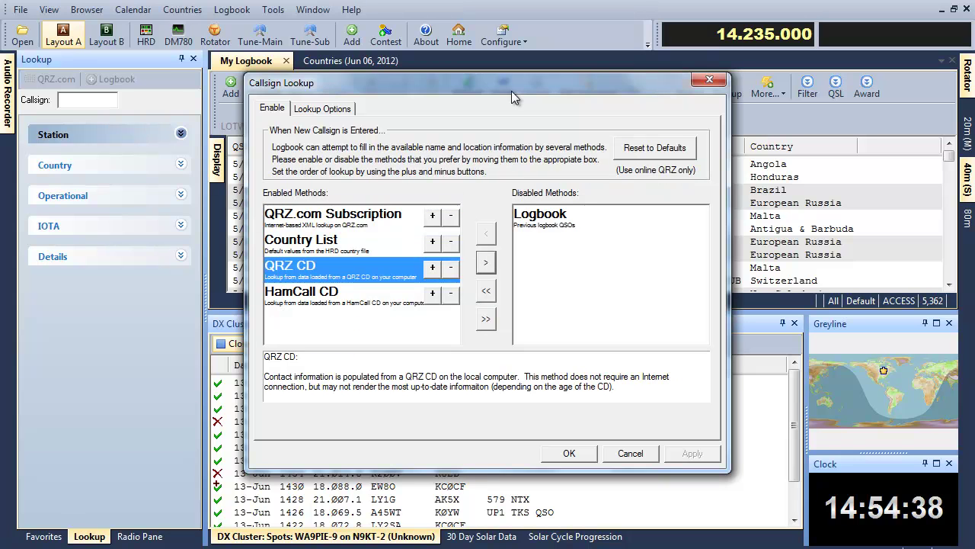
key("Right")
key("Down")
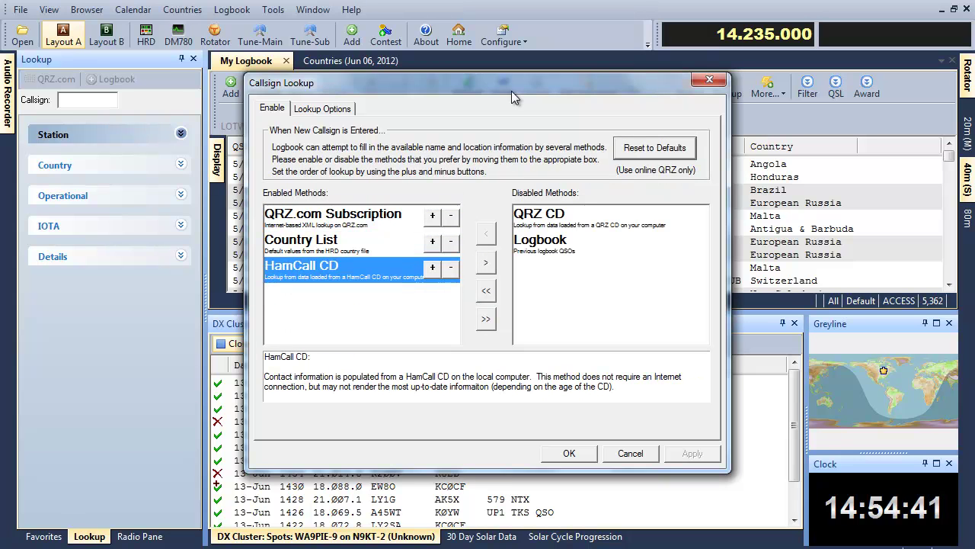
key("Right")
key("Up")
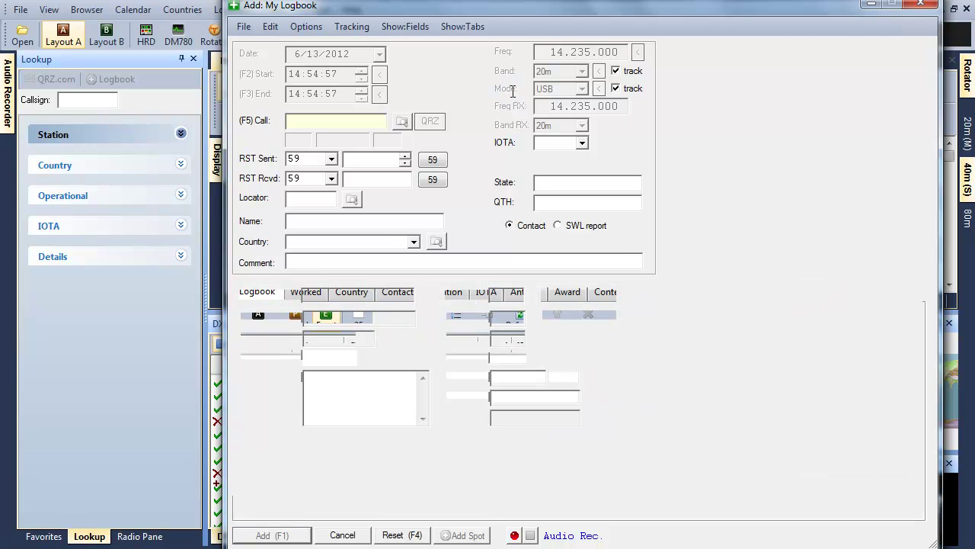
- Look up callsign PJ7PT in a new logbook entry and resolve the country mismatch with Sint Maarten from the Country Index
type("PJ")
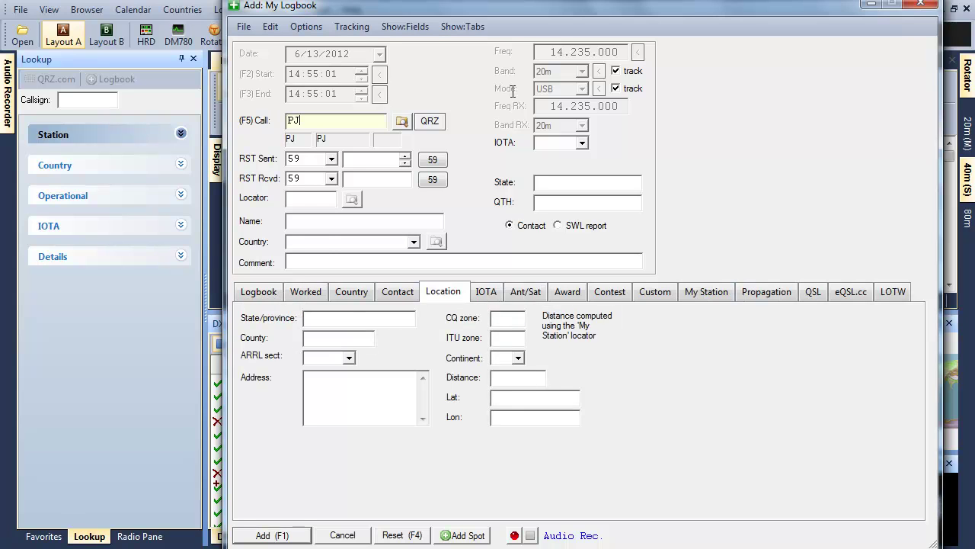
type("7PT")
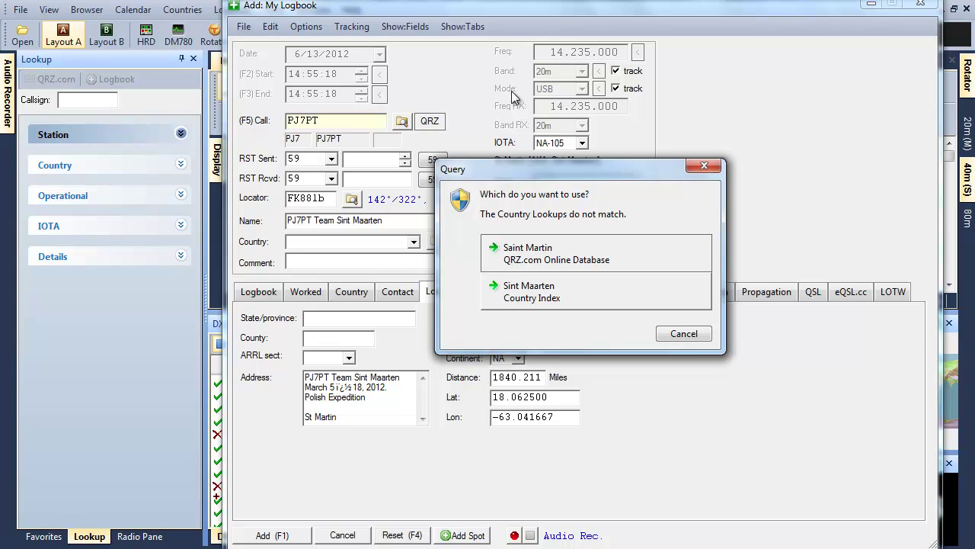
key("Return")
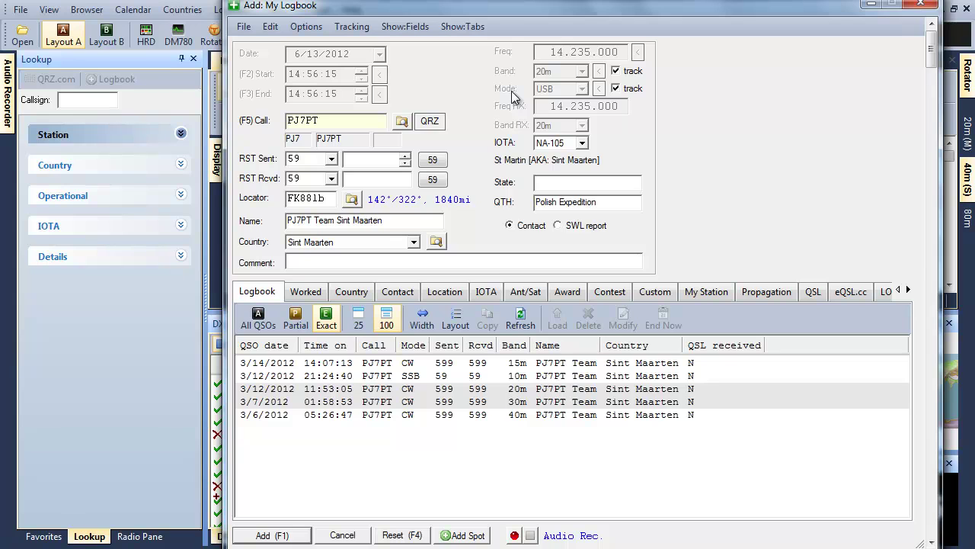
key("F4")
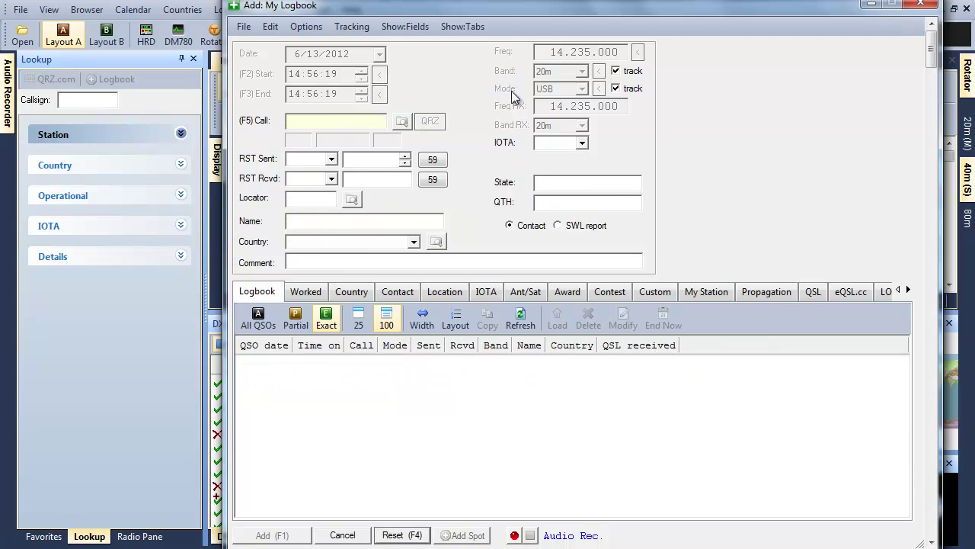
type("PJ7AZ")
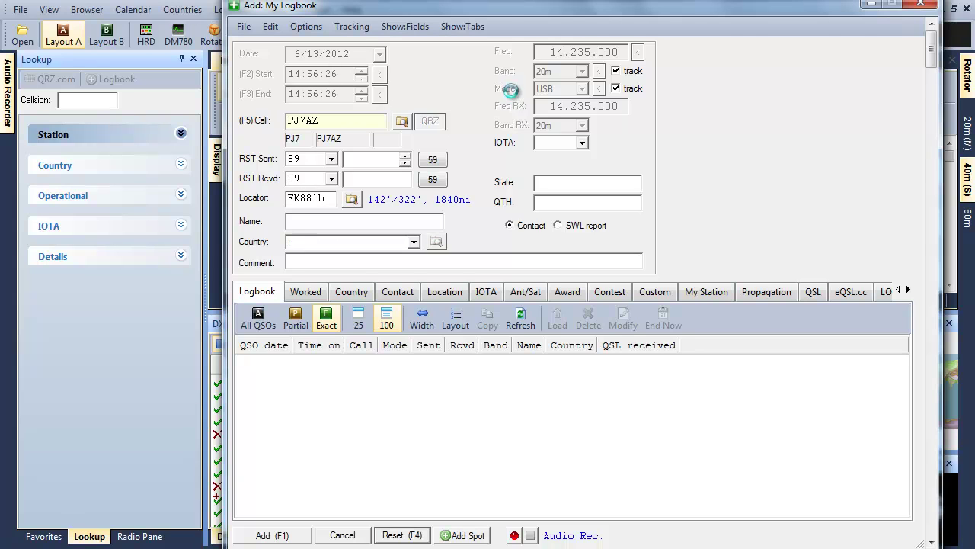
key("Tab")
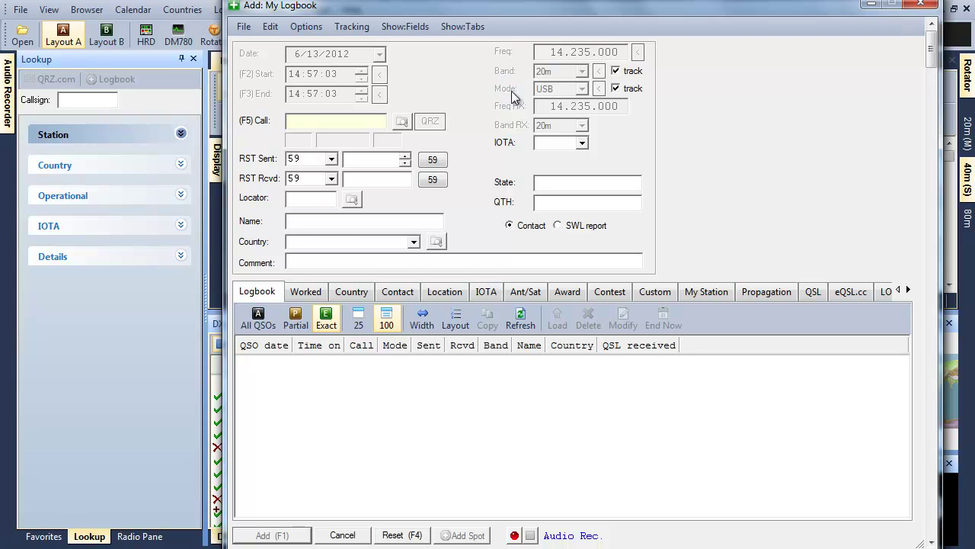
type("HC2/")
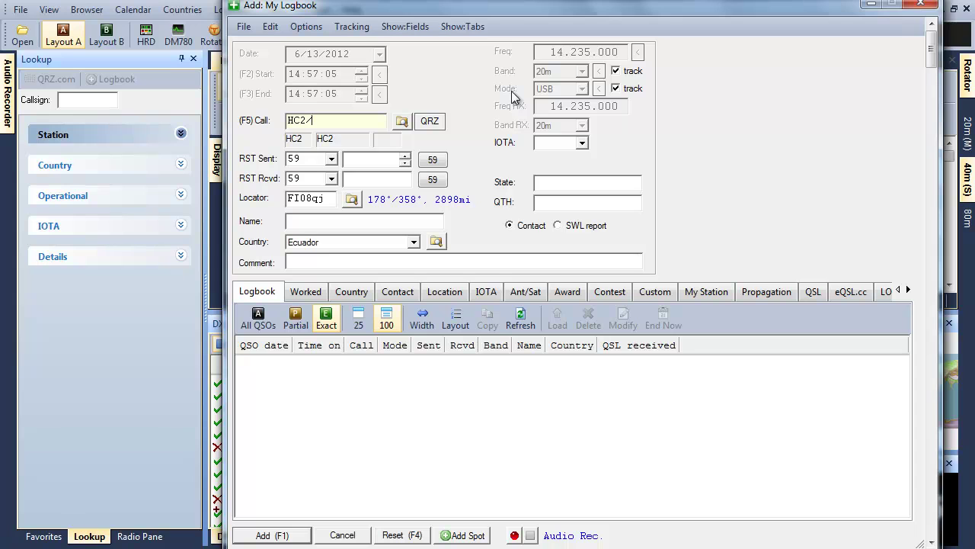
type("W7SE")
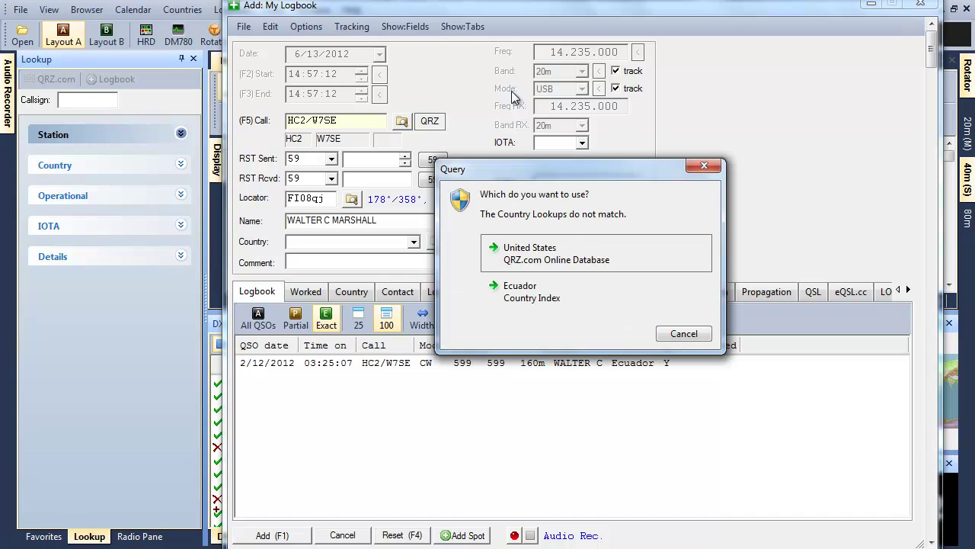
key("Down")
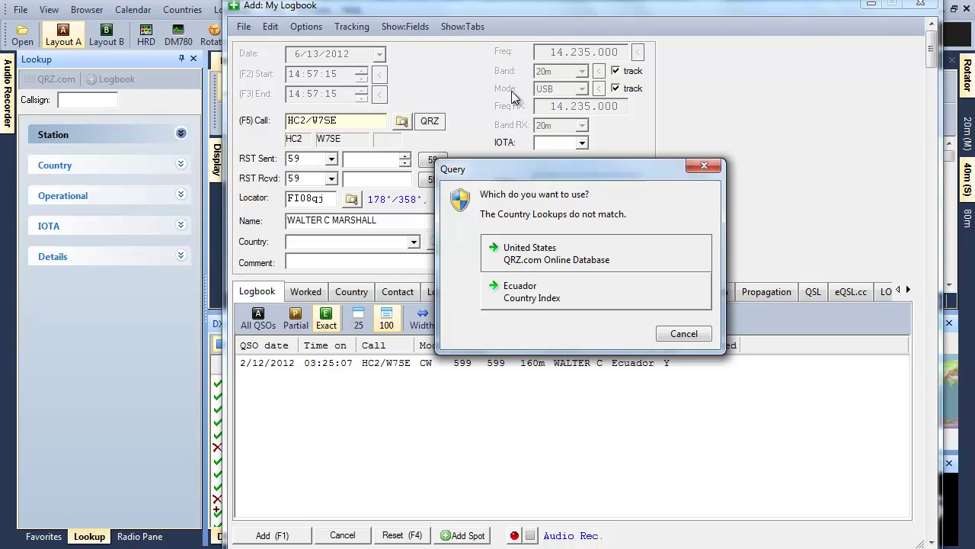
key("Return")
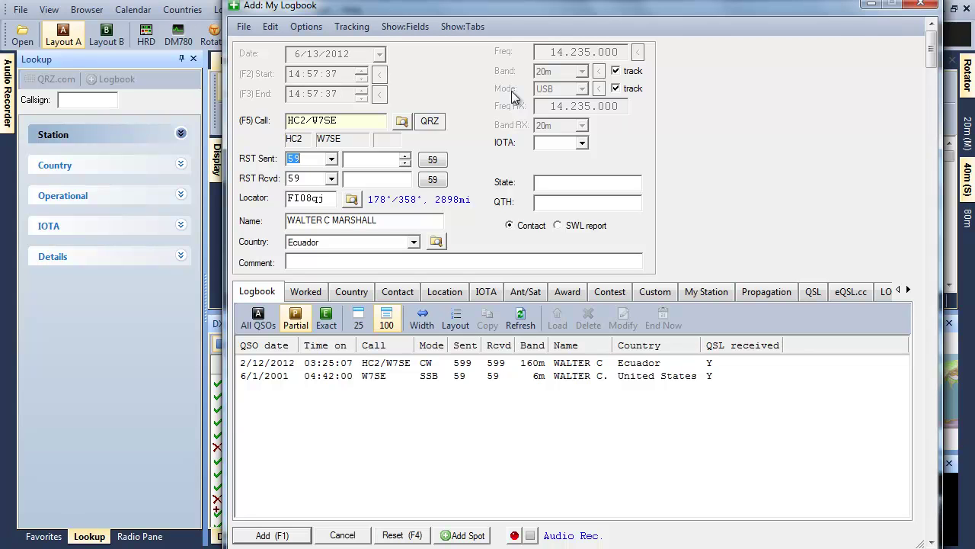
key("F4")
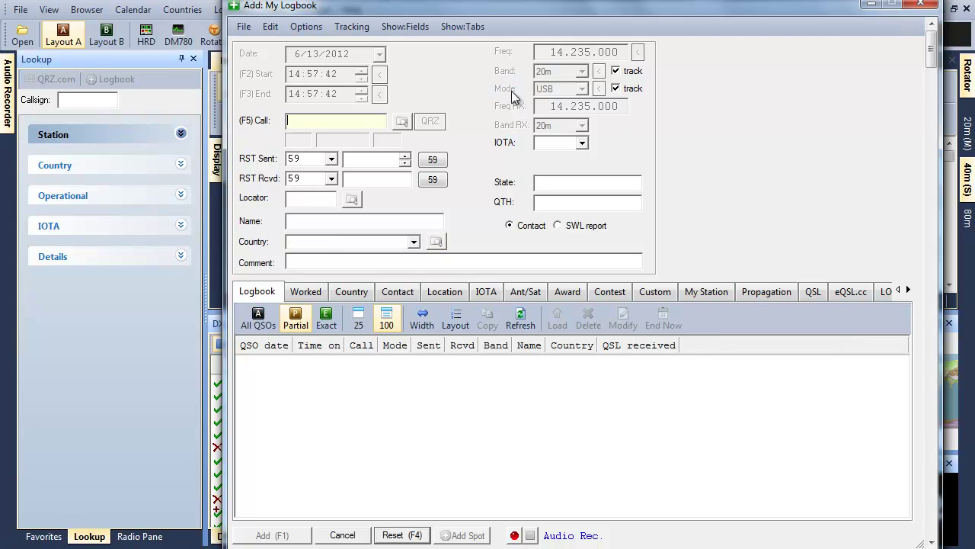
type("W3HNK")
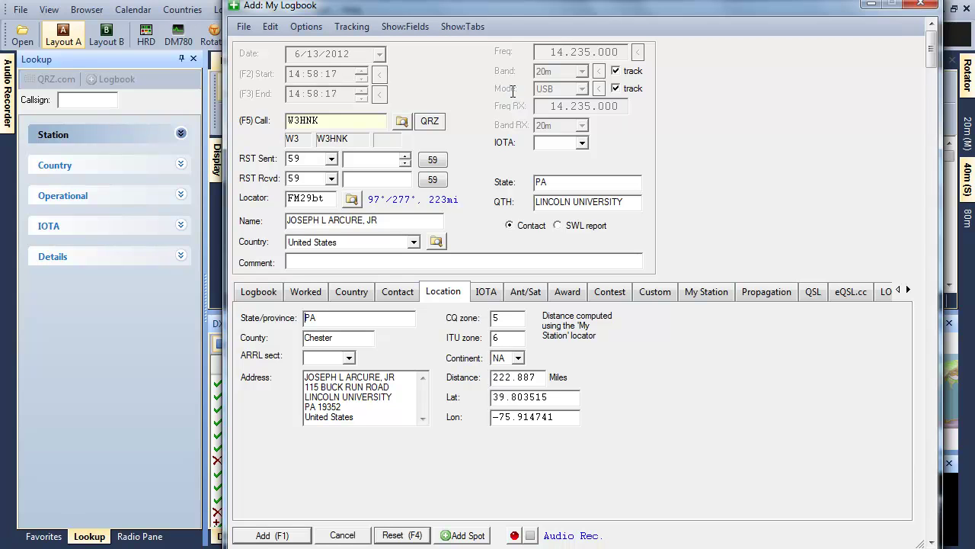
key("F4")
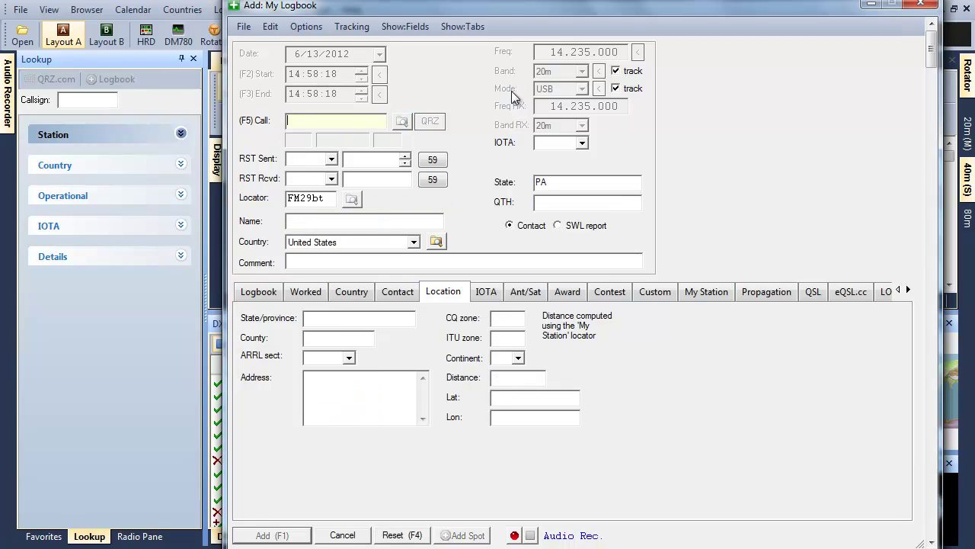
- Look up callsign WP2V and answer the query about which country lookup to use
type("WP")
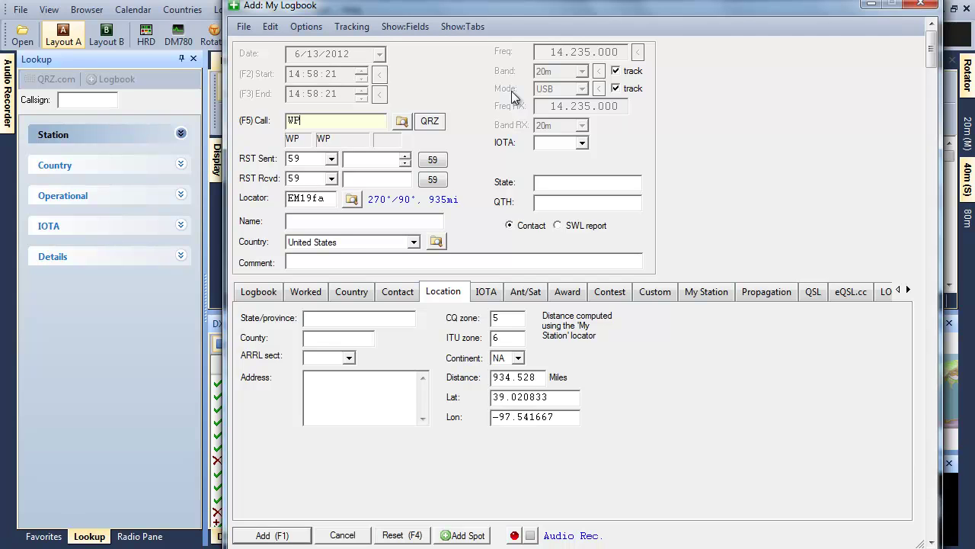
type("2V")
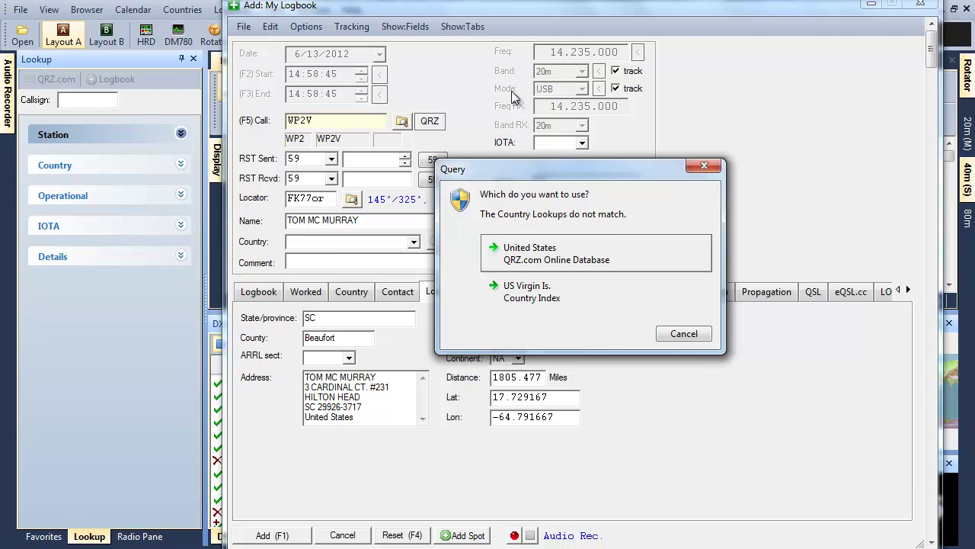
key("Return")
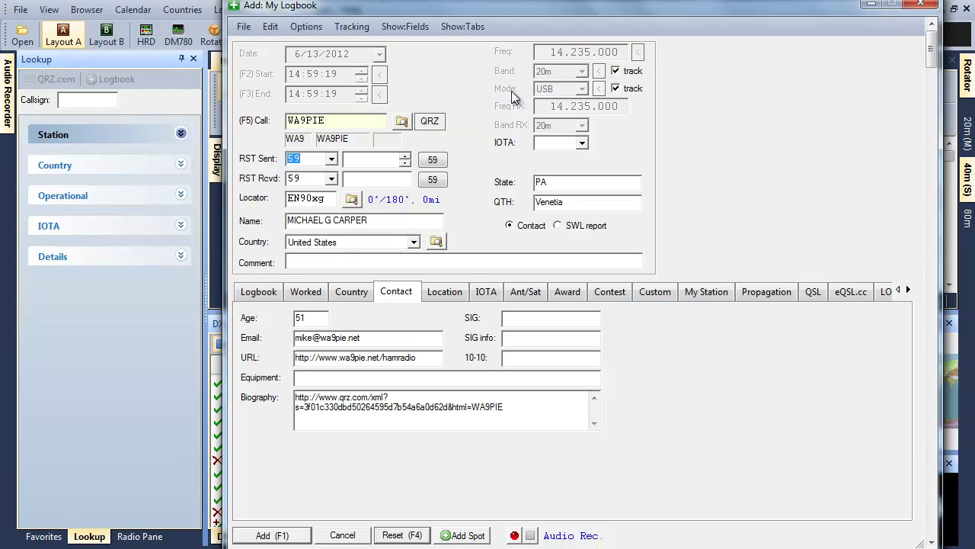
- Review the location details and the previous logbook contacts for callsign WA9PIE
key("ctrl+Tab")
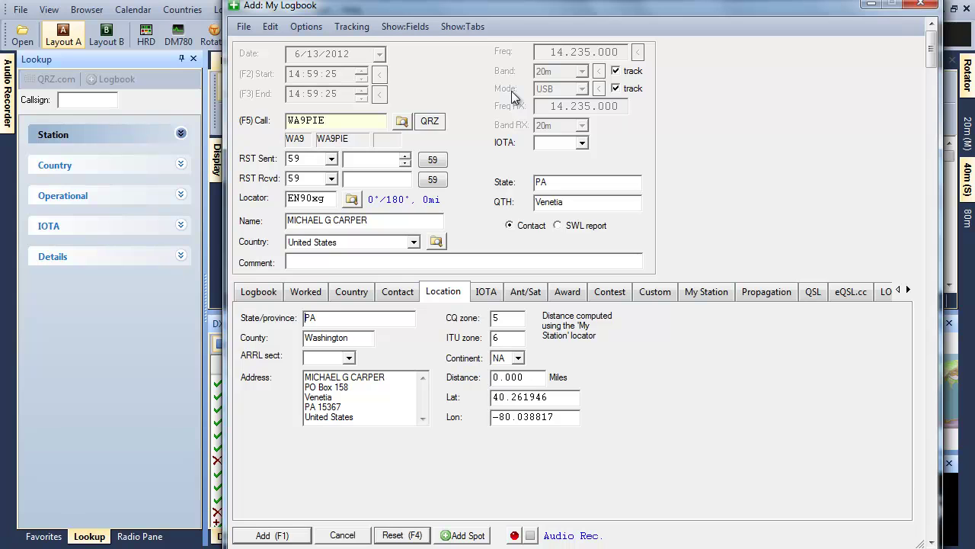
key("ctrl+shift+Tab")
key("ctrl+shift+Tab")
key("ctrl+shift+Tab")
key("ctrl+shift+Tab")
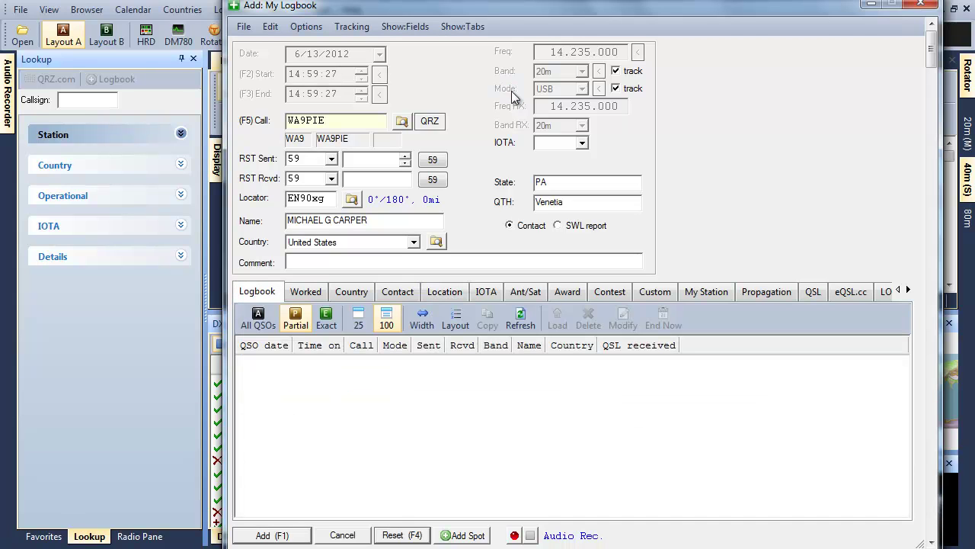